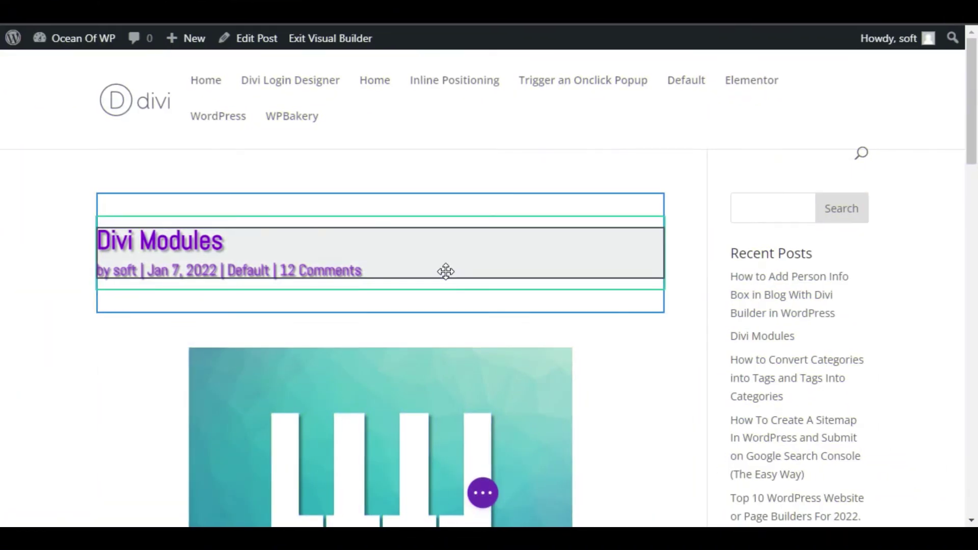
Scroll down the post to the three-column row with the vertical yellow divider between two text blocks
{"action": "scroll", "coordinate": [445, 273], "scroll_direction": "down", "scroll_amount": 6}
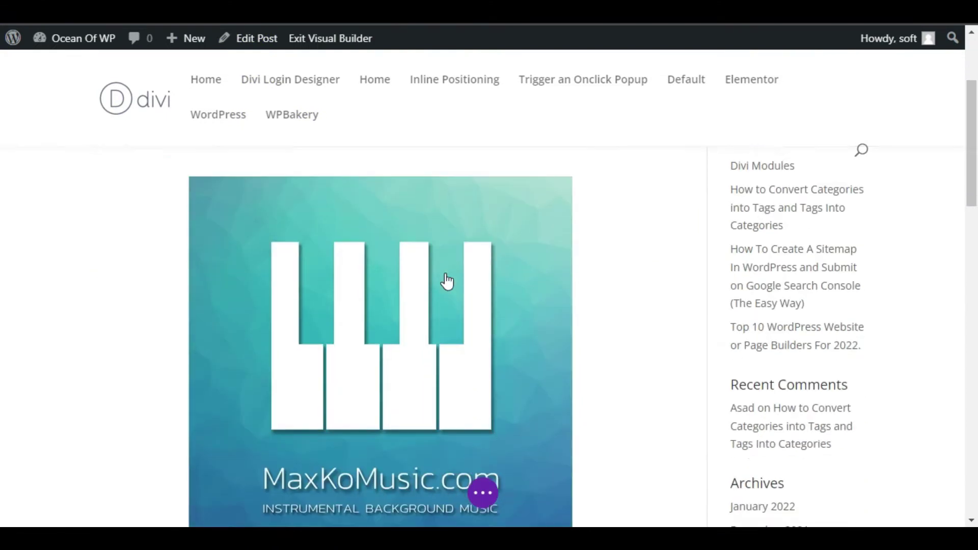
{"action": "scroll", "coordinate": [447, 283], "scroll_direction": "down", "scroll_amount": 7}
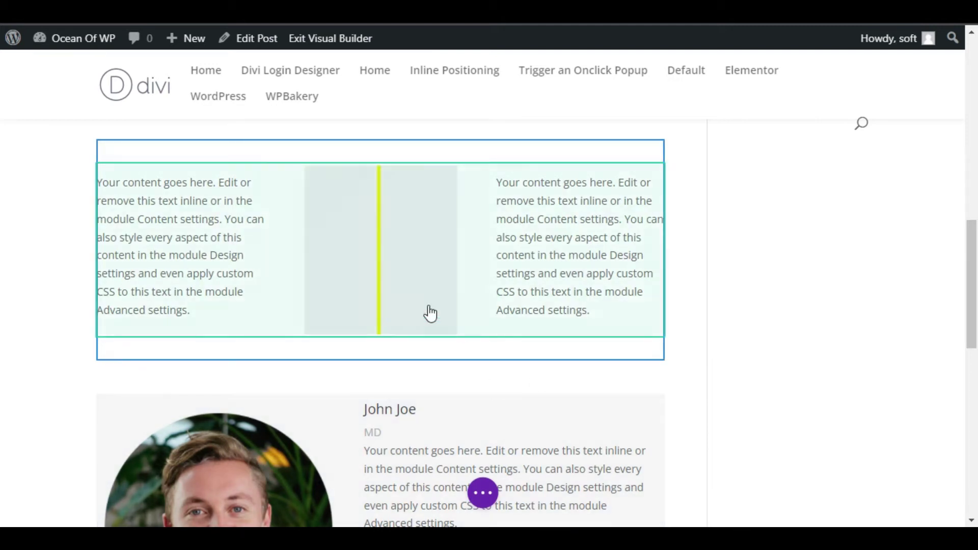
{"action": "left_click", "coordinate": [368, 240]}
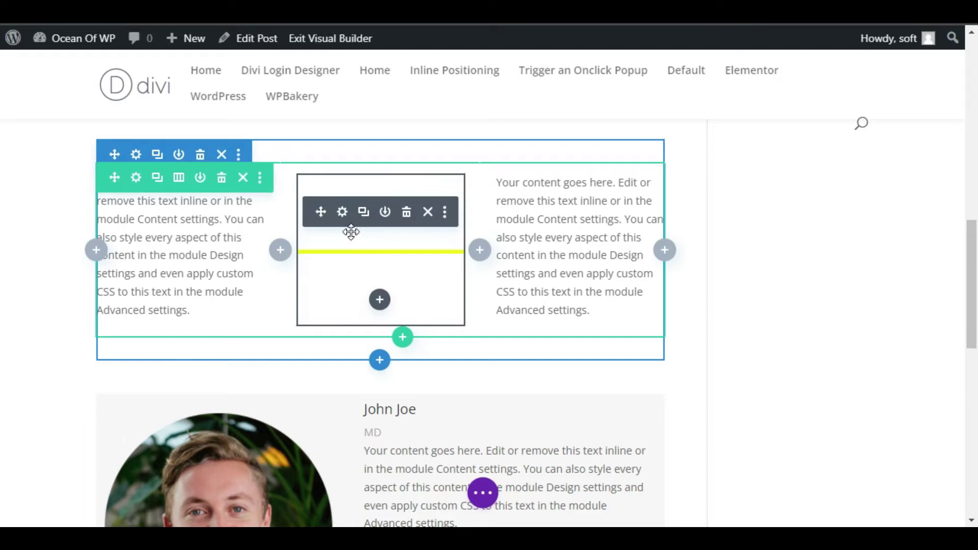
{"action": "left_click", "coordinate": [343, 212]}
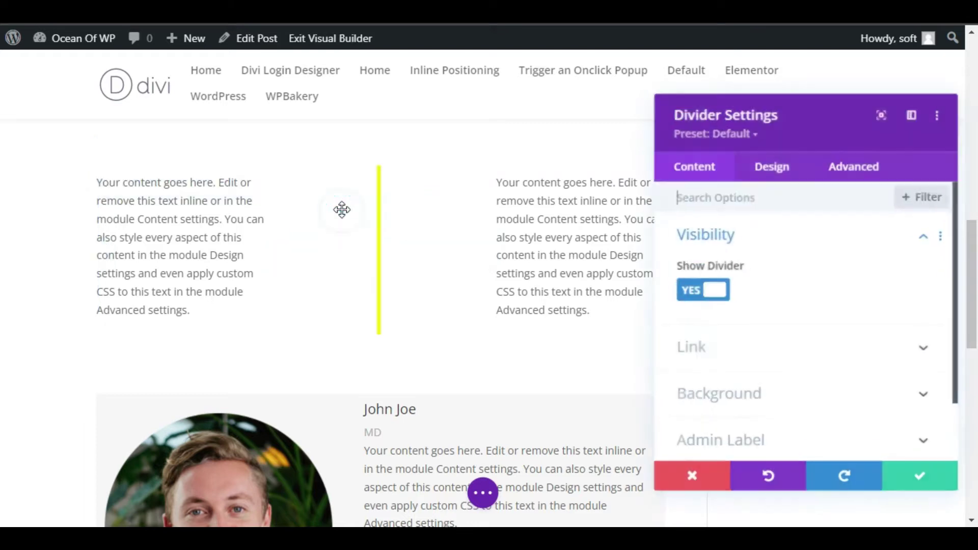
{"action": "left_click", "coordinate": [843, 178]}
{"action": "scroll", "coordinate": [754, 317], "scroll_direction": "down", "scroll_amount": 2}
{"action": "left_click_drag", "start_coordinate": [699, 289], "coordinate": [742, 290]}
{"action": "left_click", "coordinate": [764, 290]}
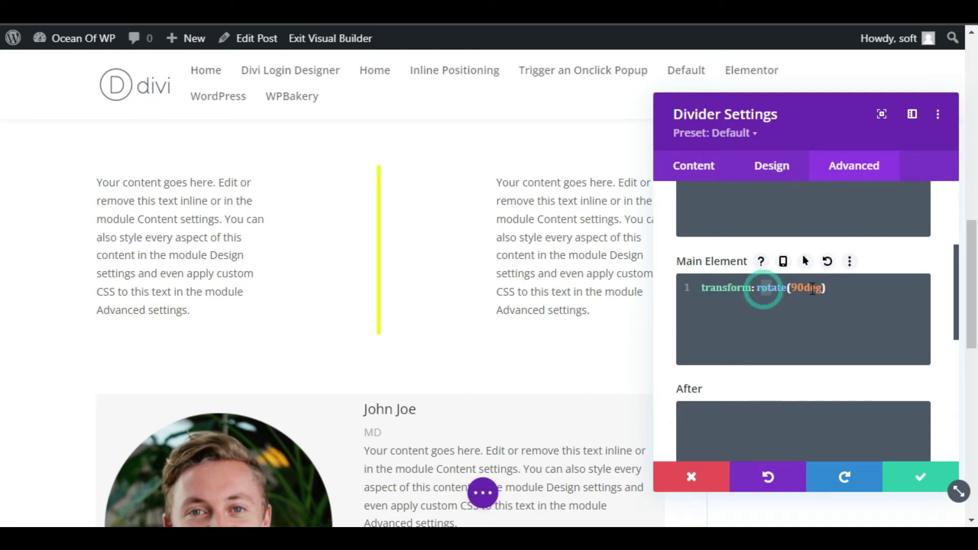
{"action": "left_click_drag", "start_coordinate": [836, 287], "coordinate": [728, 283]}
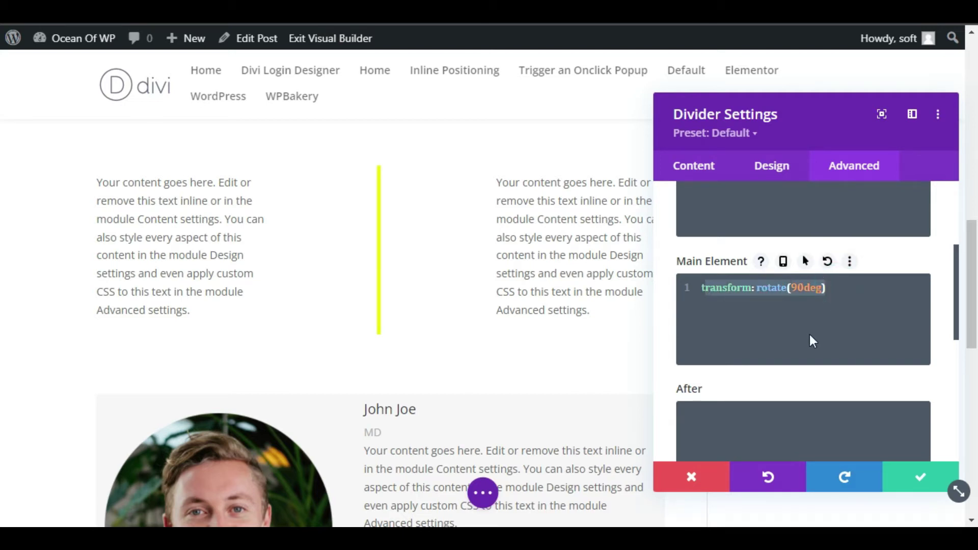
{"action": "scroll", "coordinate": [813, 340], "scroll_direction": "up", "scroll_amount": 2}
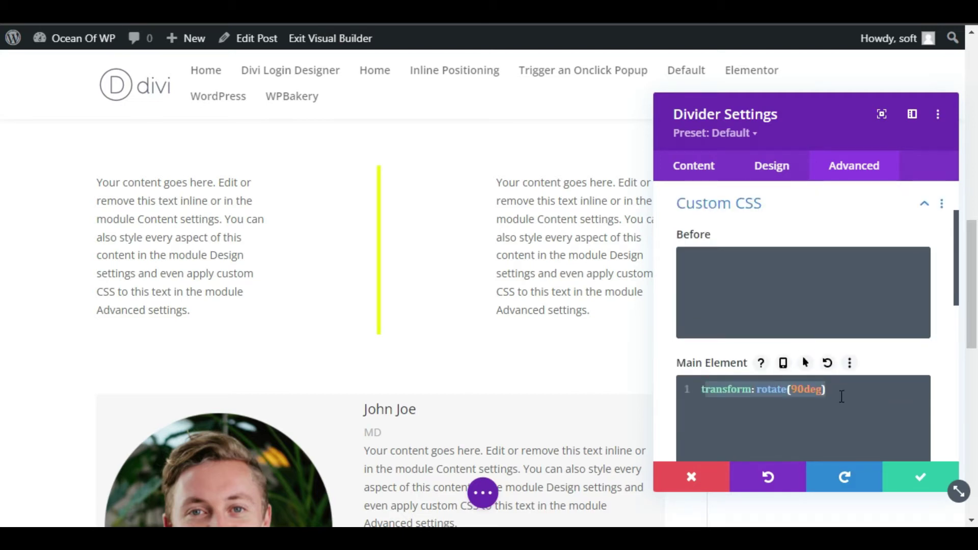
{"action": "scroll", "coordinate": [842, 397], "scroll_direction": "up", "scroll_amount": 3}
{"action": "left_click", "coordinate": [775, 282]}
{"action": "left_click", "coordinate": [693, 476]}
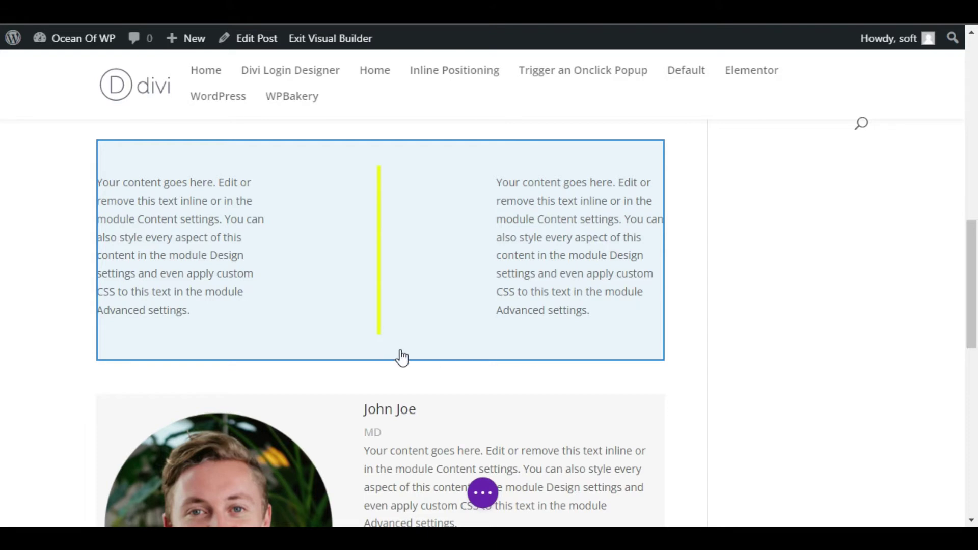
Add a regular one-column section below the row and insert a Divider module into it
{"action": "left_click", "coordinate": [387, 350]}
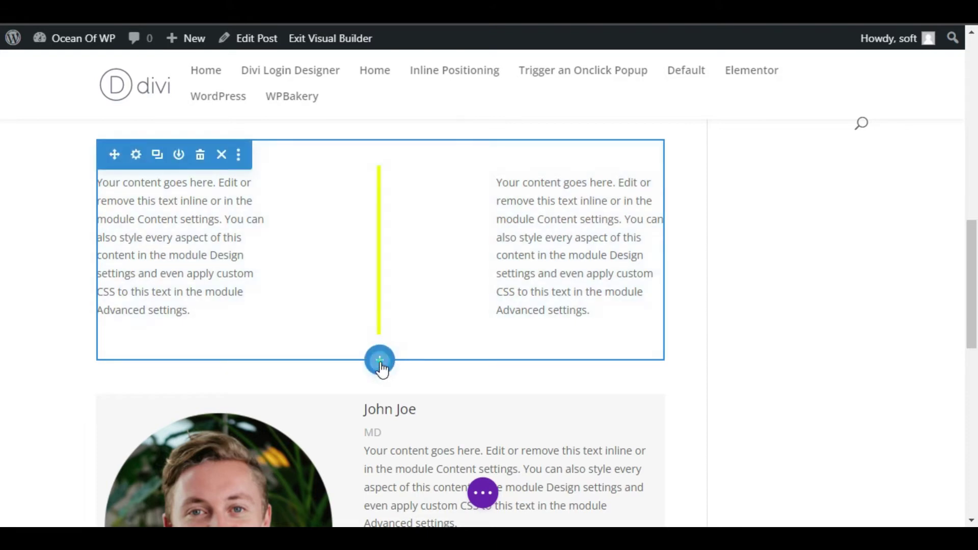
{"action": "left_click", "coordinate": [379, 360]}
{"action": "left_click", "coordinate": [288, 316]}
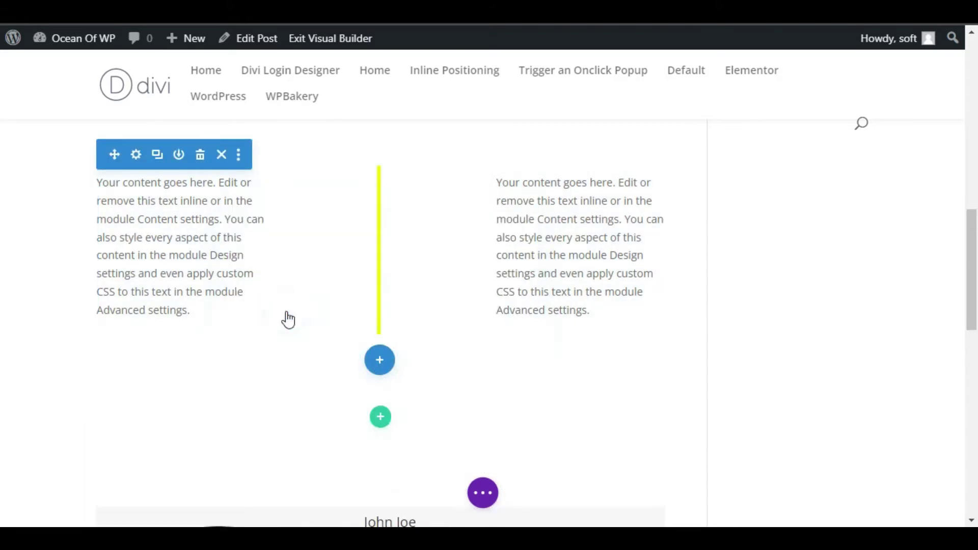
{"action": "left_click", "coordinate": [287, 180]}
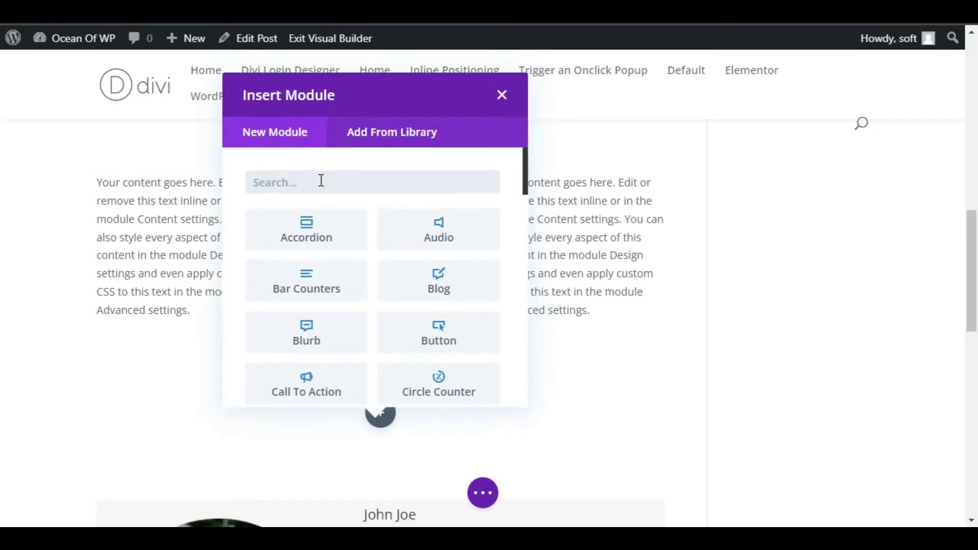
{"action": "type", "text": "DIVI"}
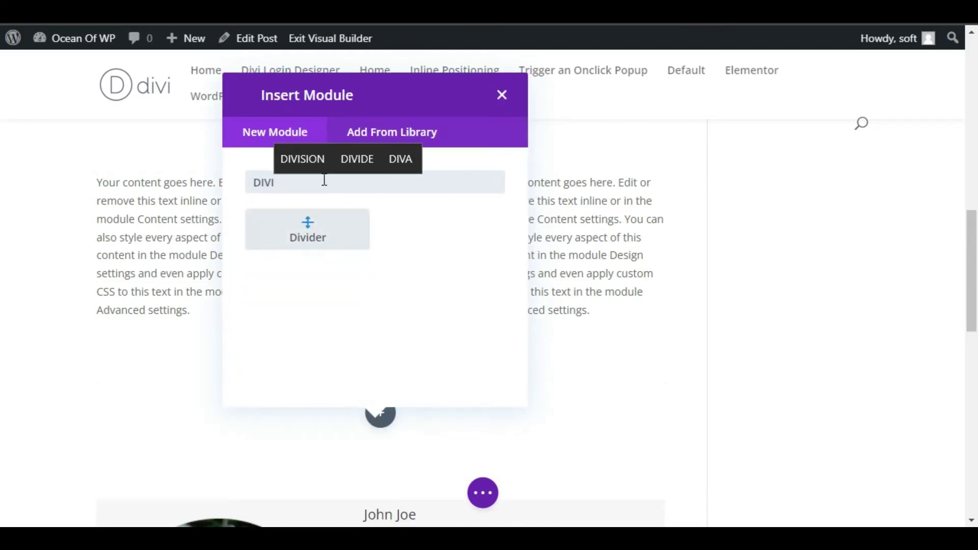
{"action": "left_click", "coordinate": [295, 220]}
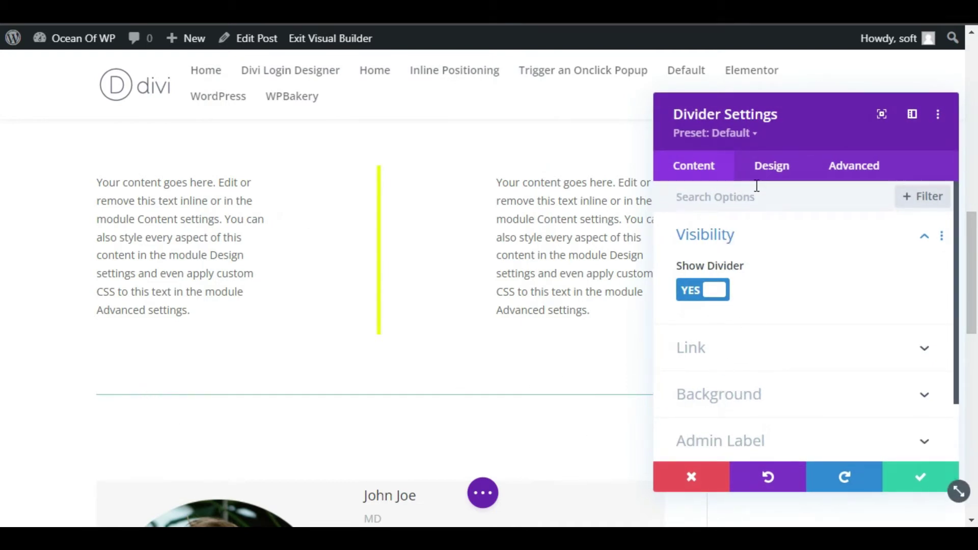
Give the divider a 5px weight and 30% width, and center it
{"action": "left_click", "coordinate": [761, 170]}
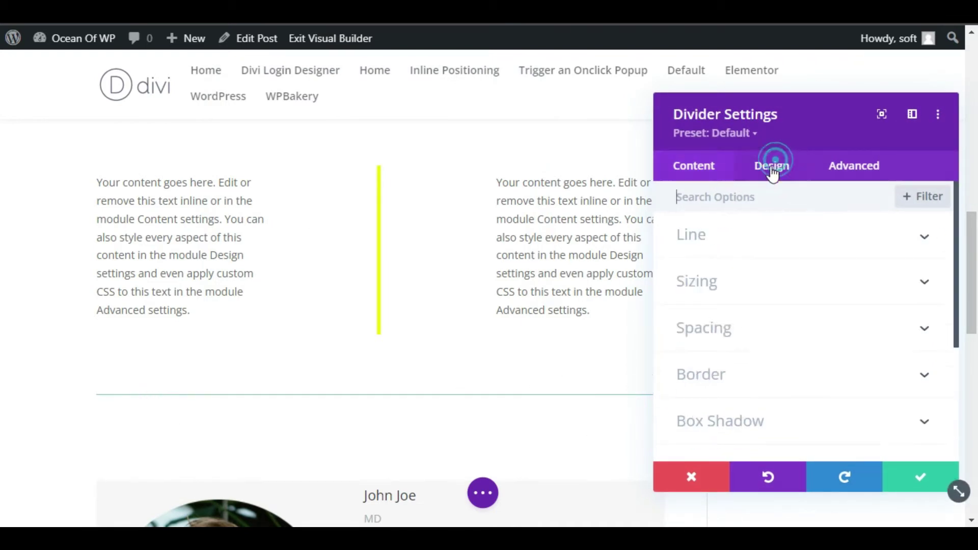
{"action": "left_click", "coordinate": [717, 284]}
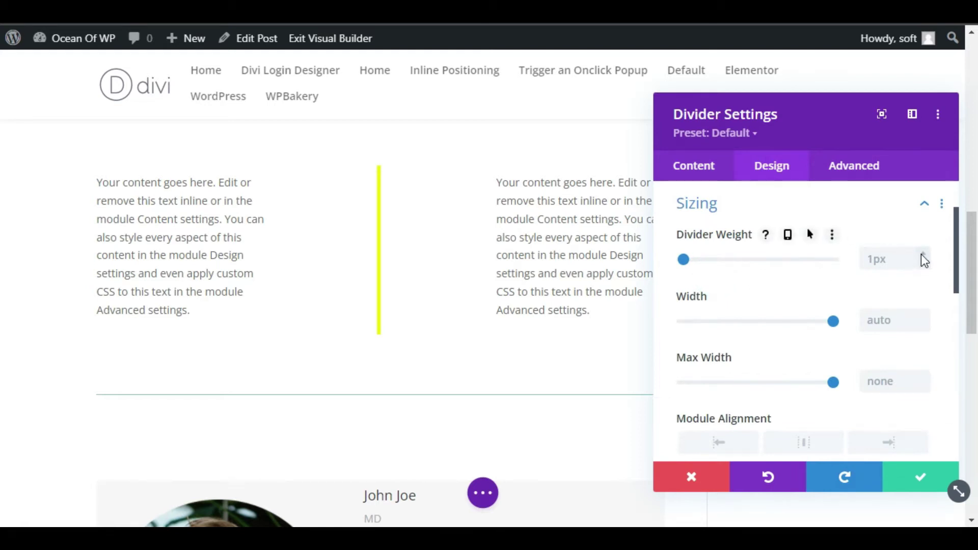
{"action": "left_click", "coordinate": [923, 253]}
{"action": "left_click", "coordinate": [923, 253]}
{"action": "left_click", "coordinate": [923, 253]}
{"action": "left_click", "coordinate": [923, 253]}
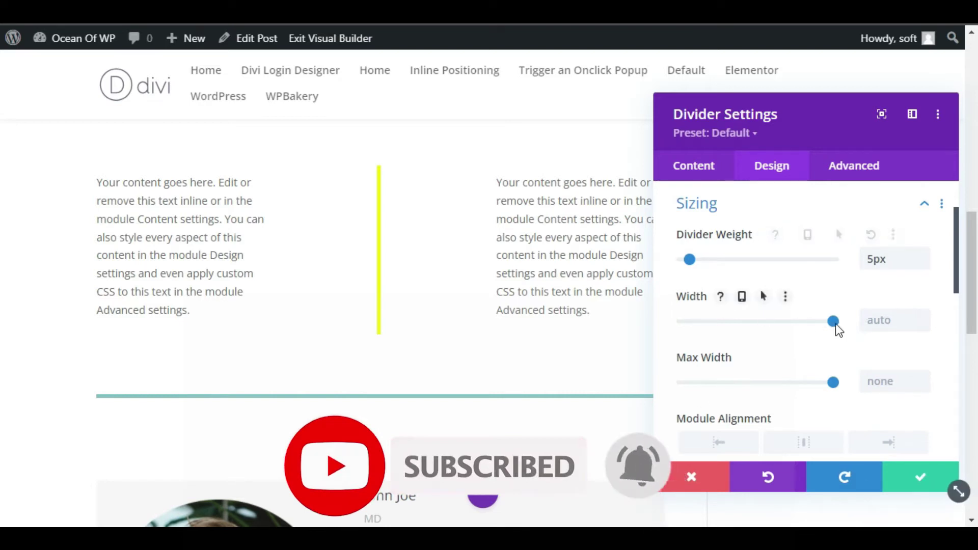
{"action": "left_click_drag", "start_coordinate": [836, 327], "coordinate": [810, 327]}
{"action": "left_click", "coordinate": [905, 324]}
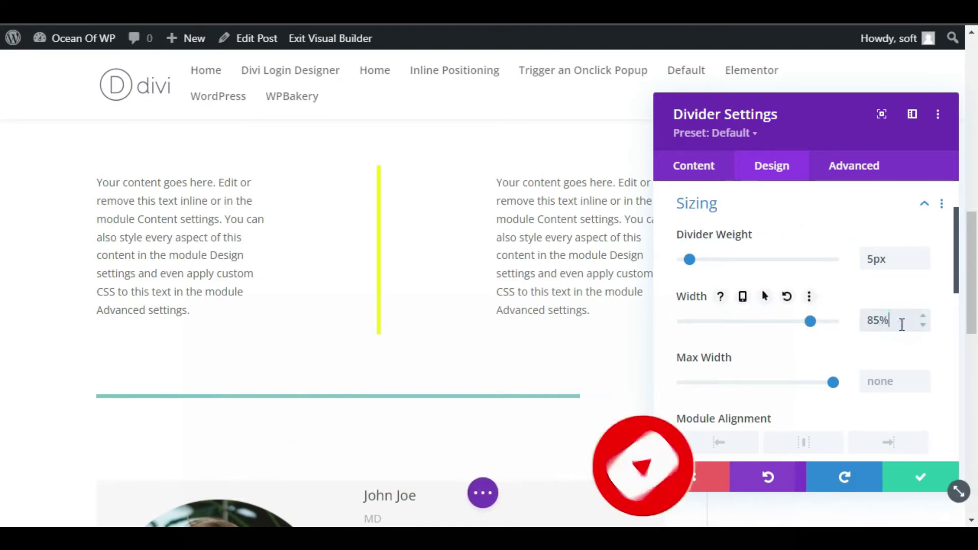
{"action": "triple_click", "coordinate": [903, 324]}
{"action": "type", "text": "30"}
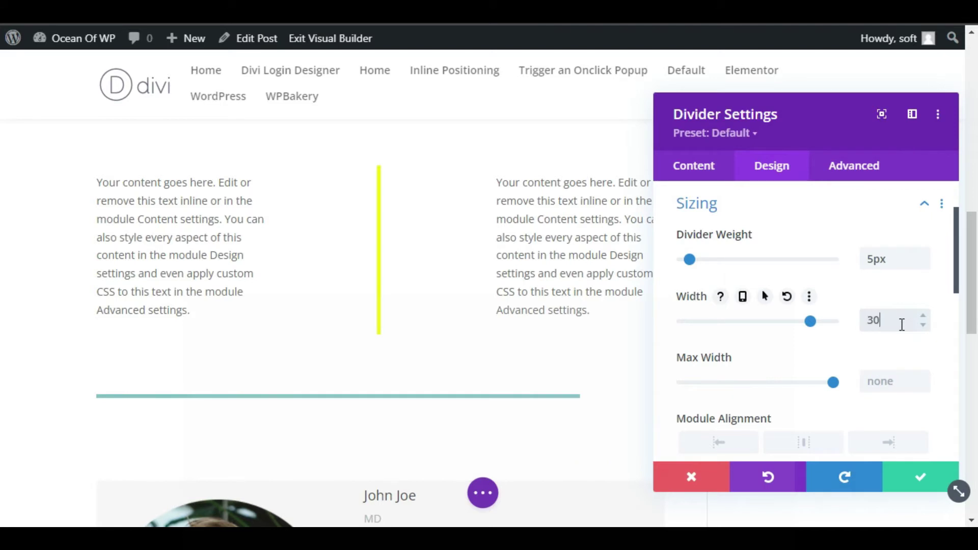
{"action": "type", "text": "%"}
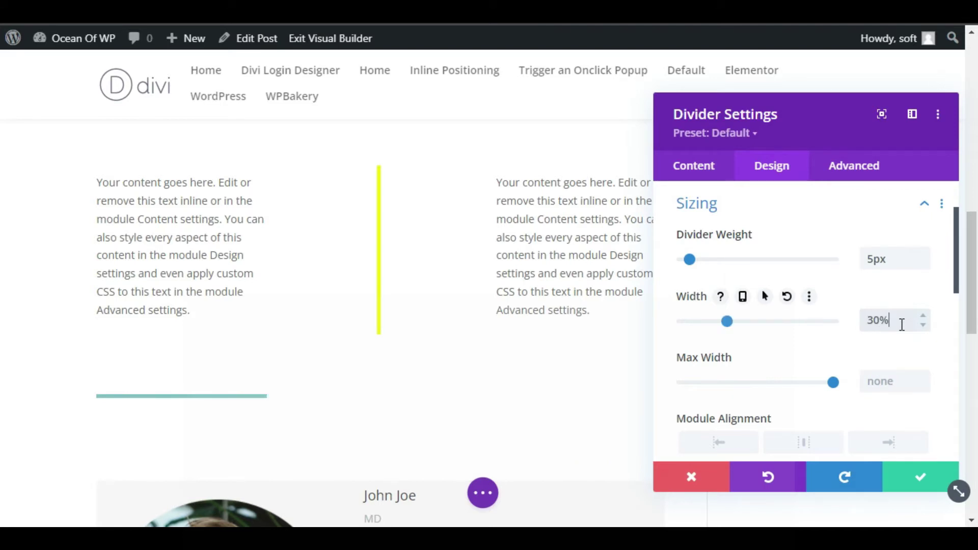
{"action": "left_click", "coordinate": [809, 446]}
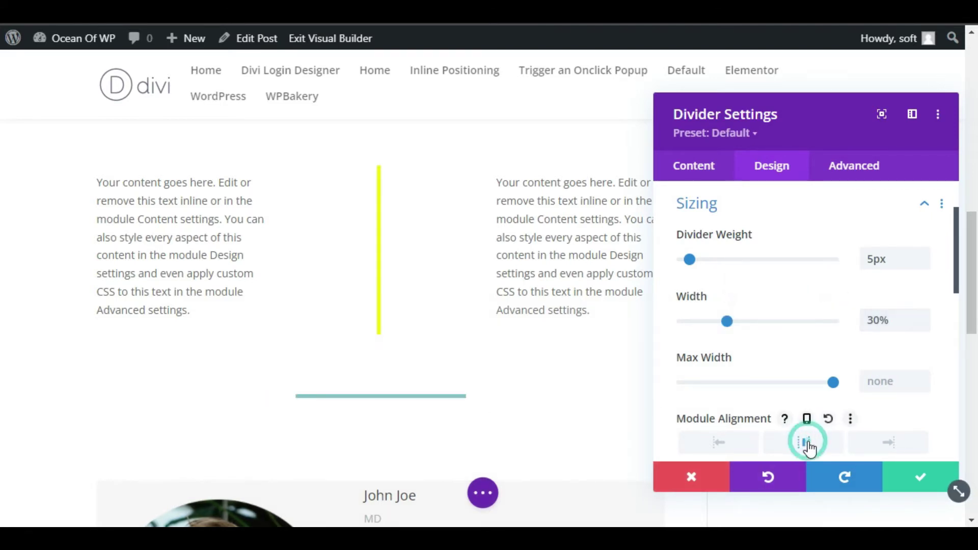
Save the divider settings and expand the new row to three columns
{"action": "left_click", "coordinate": [900, 481]}
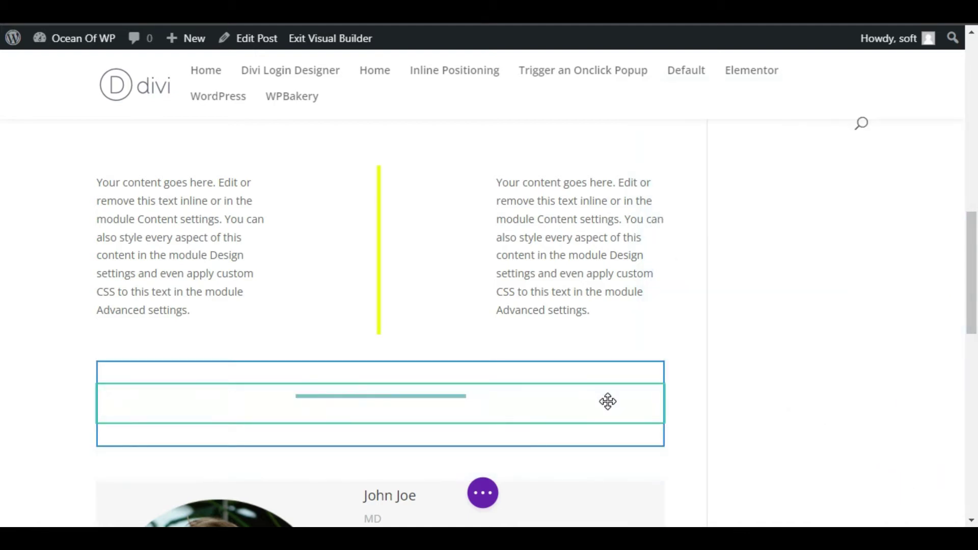
{"action": "left_click", "coordinate": [665, 403]}
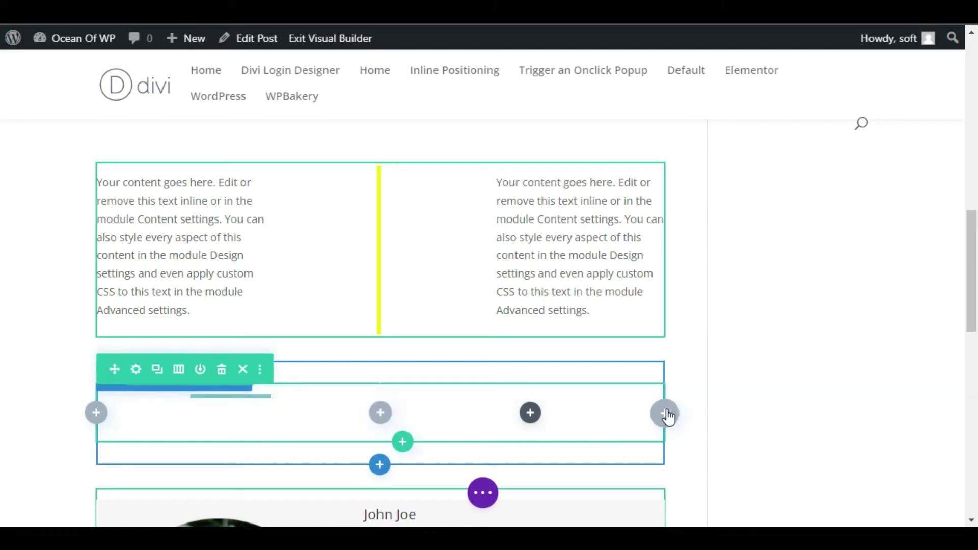
{"action": "left_click", "coordinate": [665, 410]}
Move the teal divider into the middle column and reopen its settings
{"action": "left_click_drag", "start_coordinate": [189, 403], "coordinate": [578, 415]}
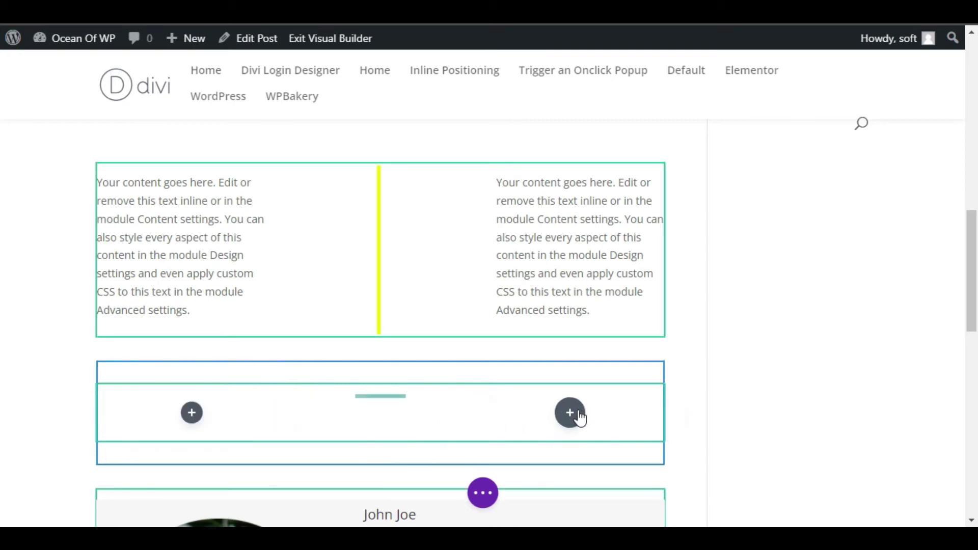
{"action": "right_click", "coordinate": [573, 415]}
{"action": "left_click", "coordinate": [396, 425]}
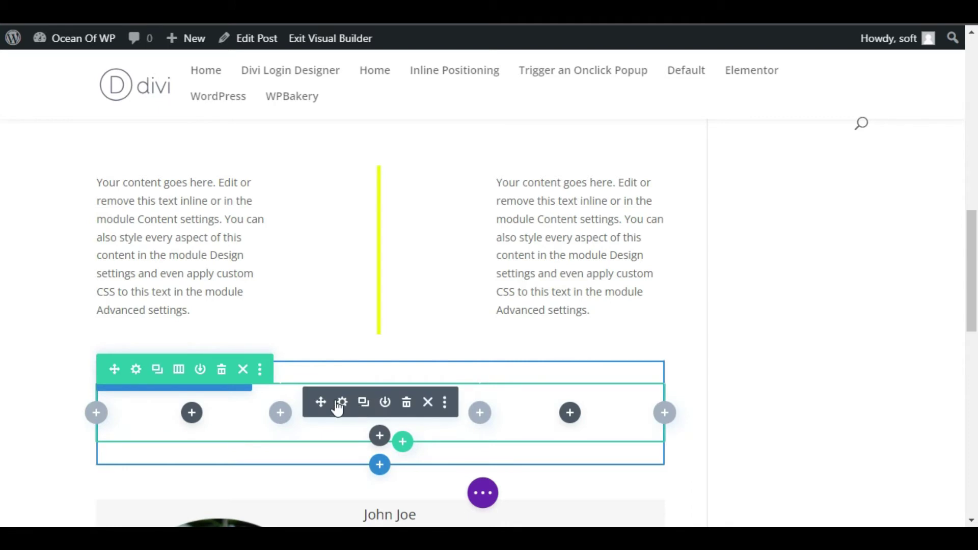
{"action": "left_click", "coordinate": [338, 404]}
Set the teal divider's Sizing width to 75%, save it, and start a module in the left column
{"action": "left_click", "coordinate": [764, 163]}
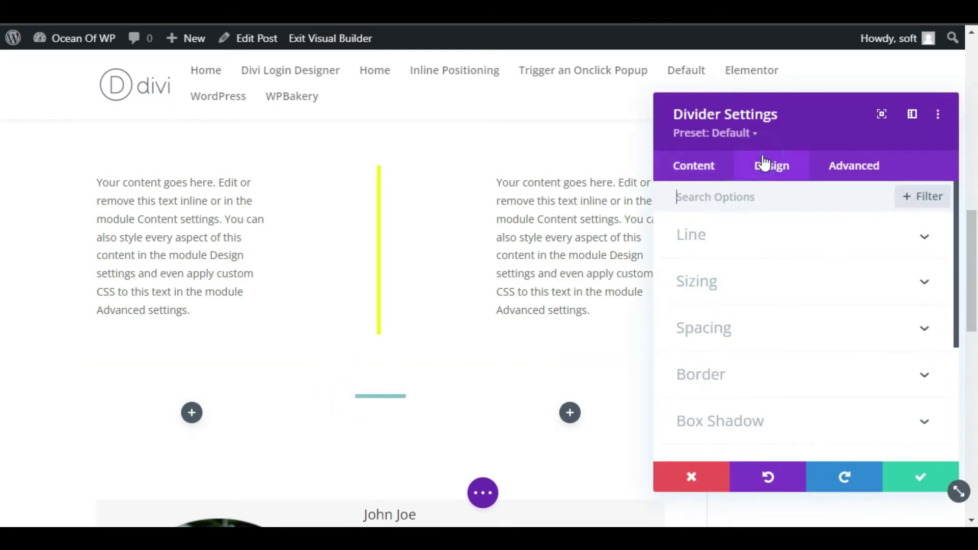
{"action": "left_click", "coordinate": [742, 288]}
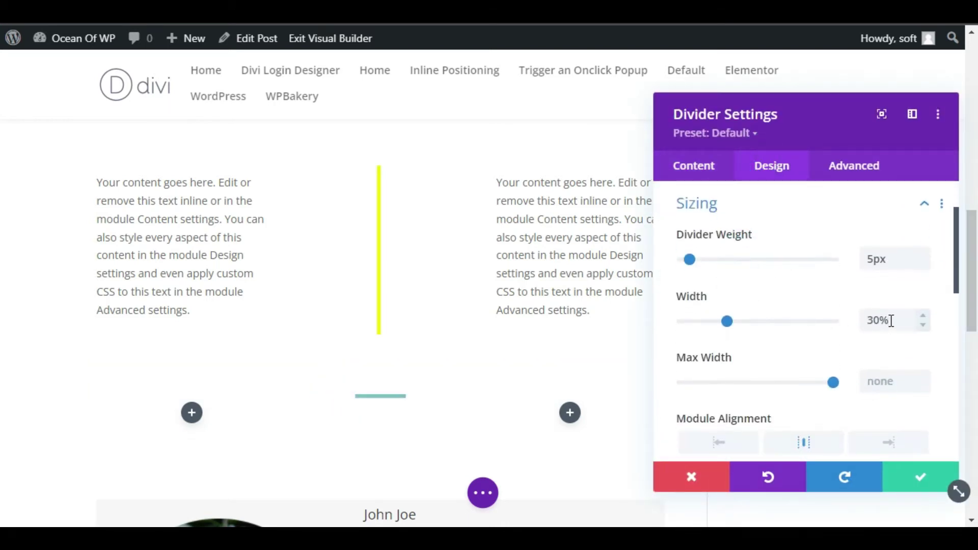
{"action": "left_click_drag", "start_coordinate": [900, 320], "coordinate": [866, 320]}
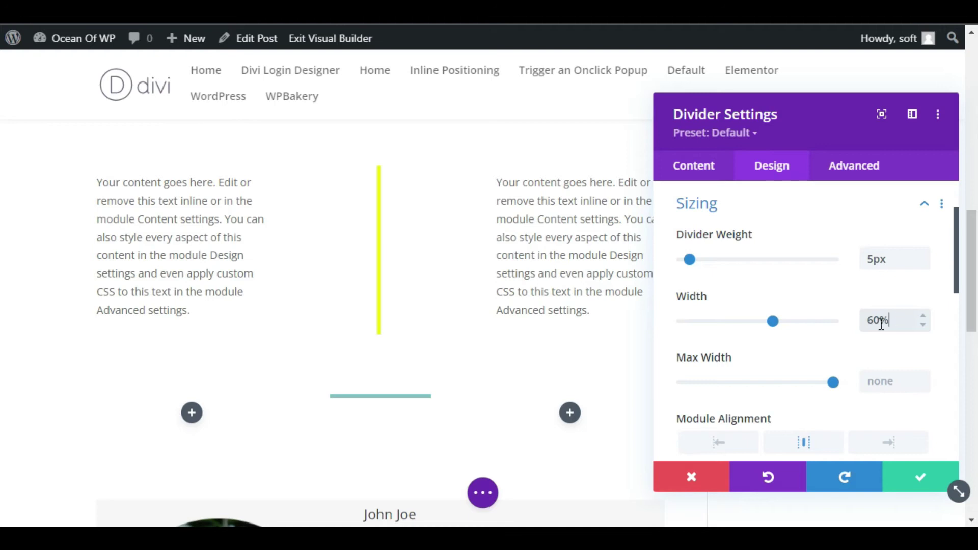
{"action": "left_click_drag", "start_coordinate": [878, 320], "coordinate": [857, 318]}
{"action": "type", "text": "75"}
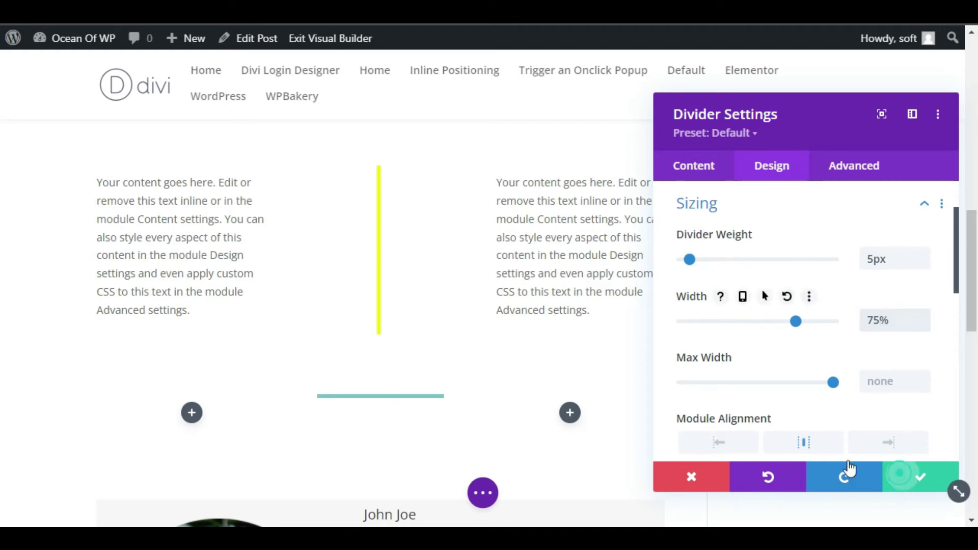
{"action": "left_click", "coordinate": [904, 477]}
{"action": "left_click", "coordinate": [188, 415]}
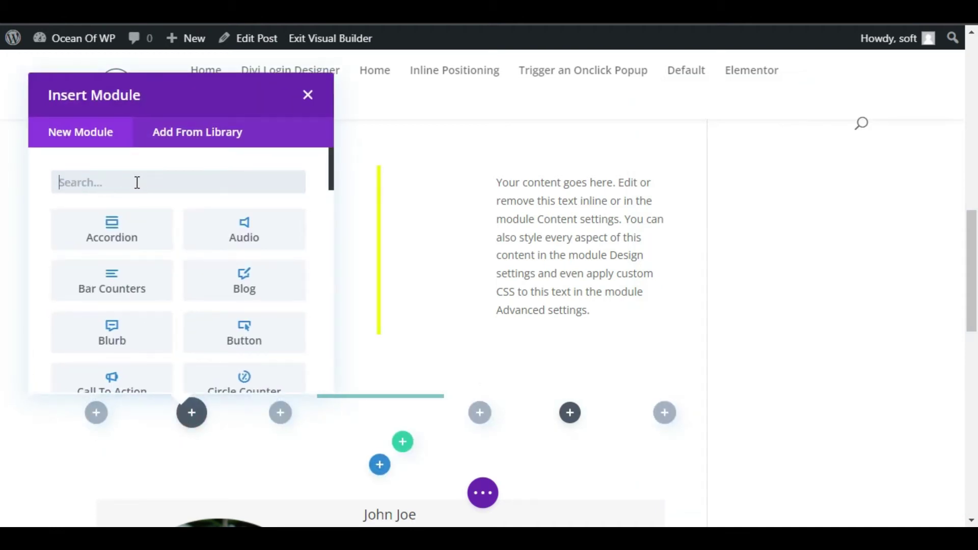
Add a Text module to the left column and close its settings
{"action": "type", "text": "TEXT"}
{"action": "left_click", "coordinate": [91, 235]}
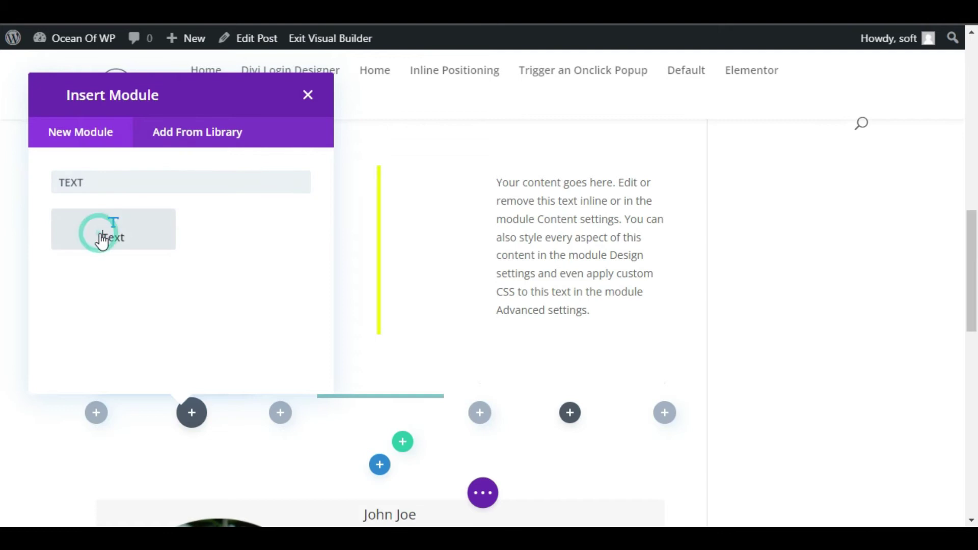
{"action": "scroll", "coordinate": [196, 406], "scroll_direction": "down", "scroll_amount": 2}
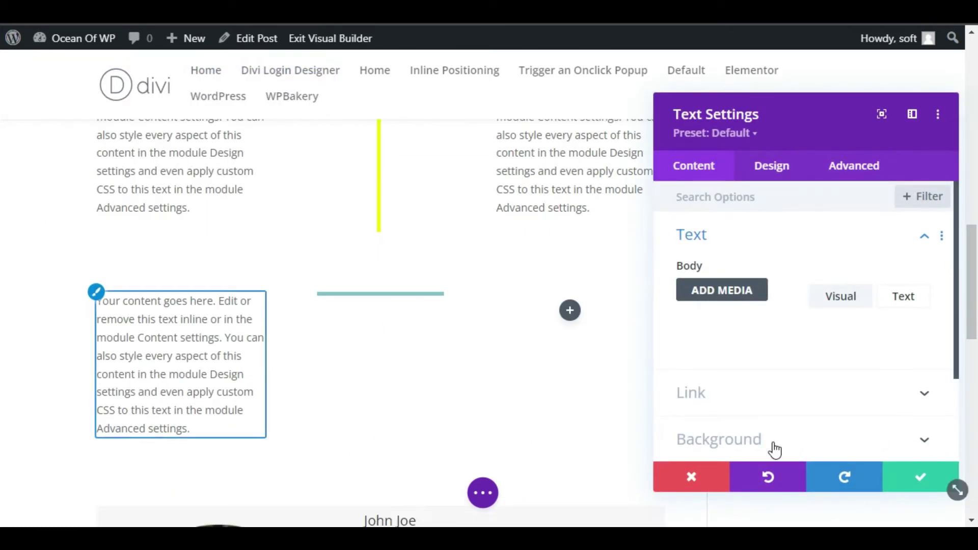
{"action": "left_click", "coordinate": [581, 339]}
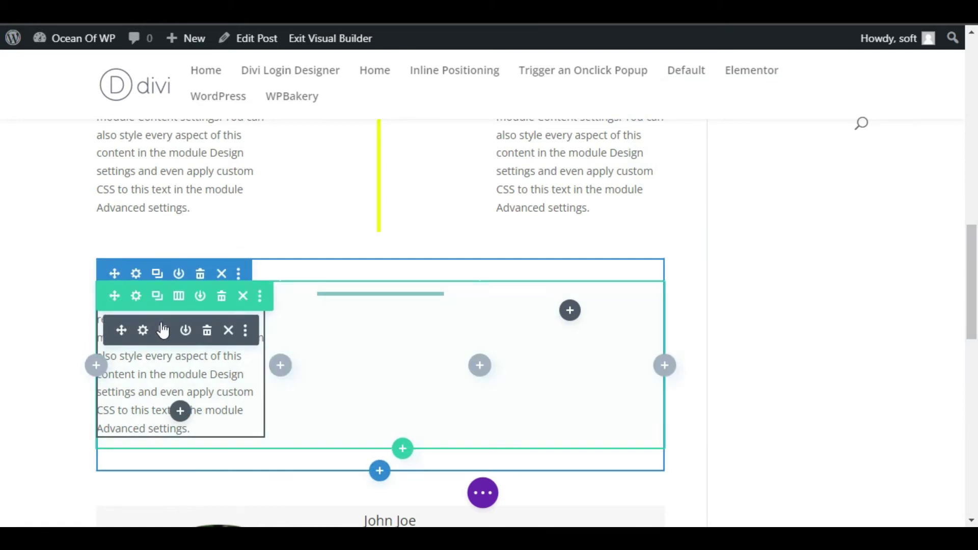
Duplicate the left text module and move the copy into the right column
{"action": "left_click", "coordinate": [162, 330]}
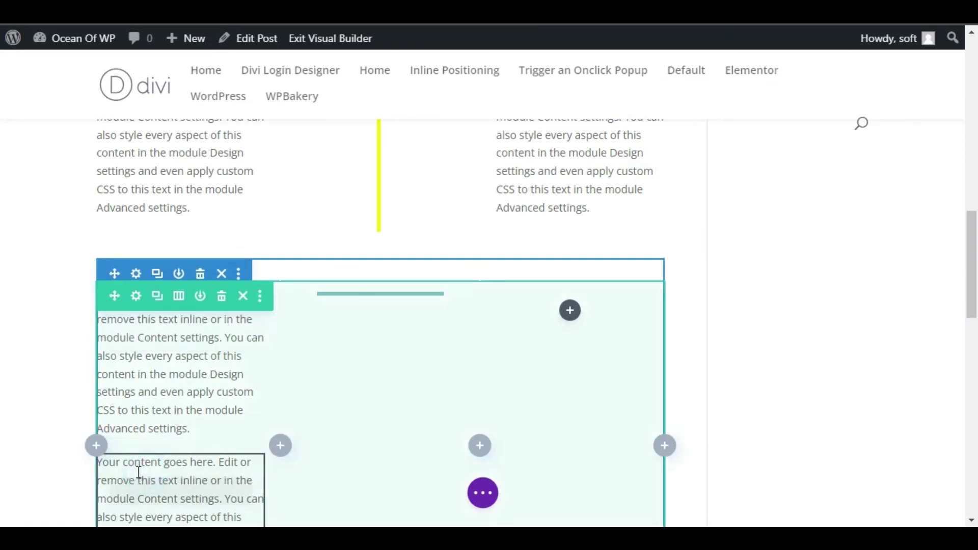
{"action": "left_click", "coordinate": [145, 489]}
{"action": "left_click_drag", "start_coordinate": [390, 364], "coordinate": [566, 344]}
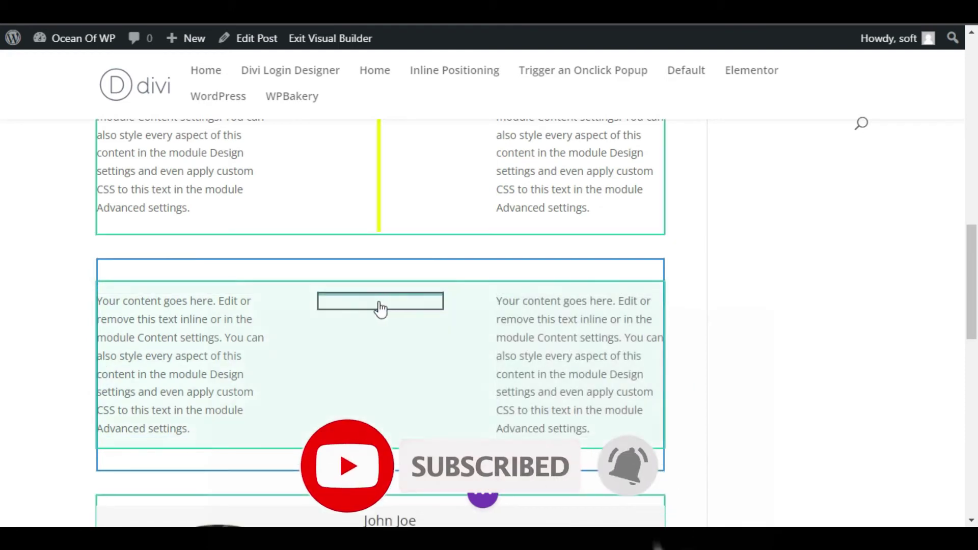
Change the teal divider's Sizing width from 75% to 85%
{"action": "left_click", "coordinate": [341, 302]}
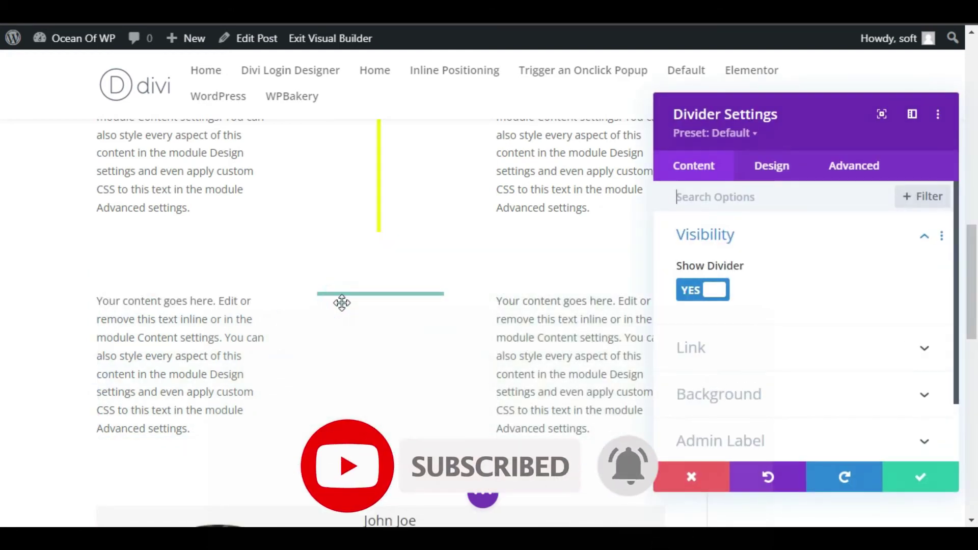
{"action": "left_click", "coordinate": [772, 177]}
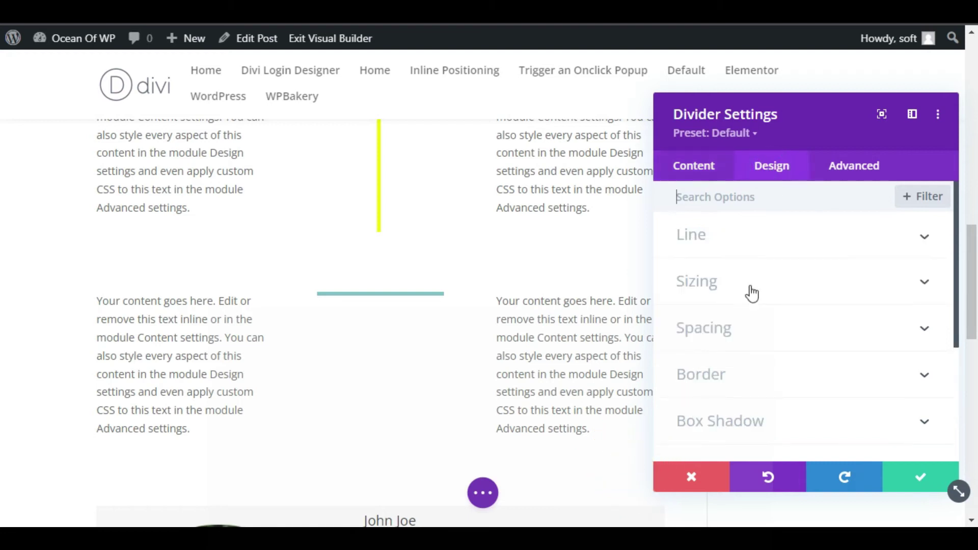
{"action": "left_click", "coordinate": [738, 293]}
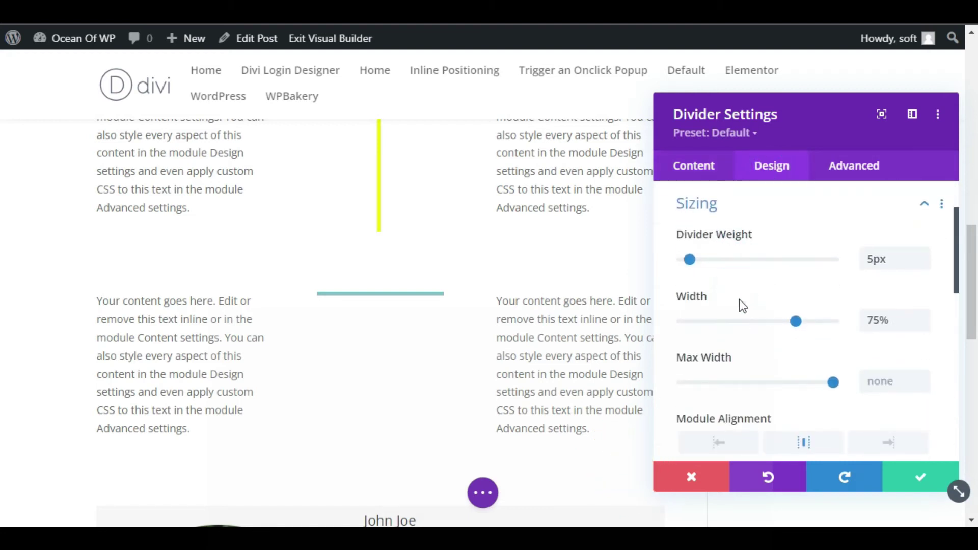
{"action": "left_click", "coordinate": [879, 318]}
{"action": "left_click_drag", "start_coordinate": [880, 320], "coordinate": [868, 319]}
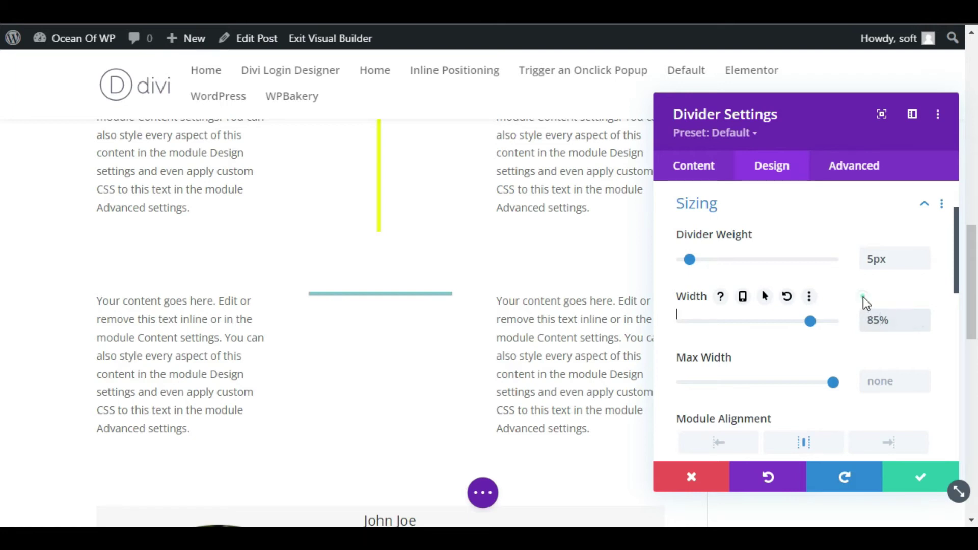
{"action": "scroll", "coordinate": [866, 303], "scroll_direction": "down", "scroll_amount": 10}
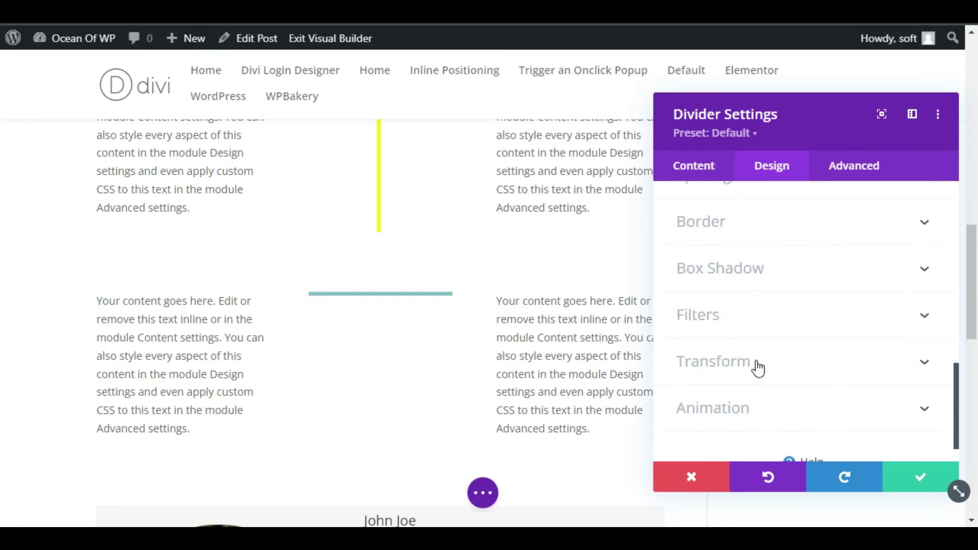
Set the divider's Transform Rotate to 90deg so it stands vertically
{"action": "left_click", "coordinate": [742, 371]}
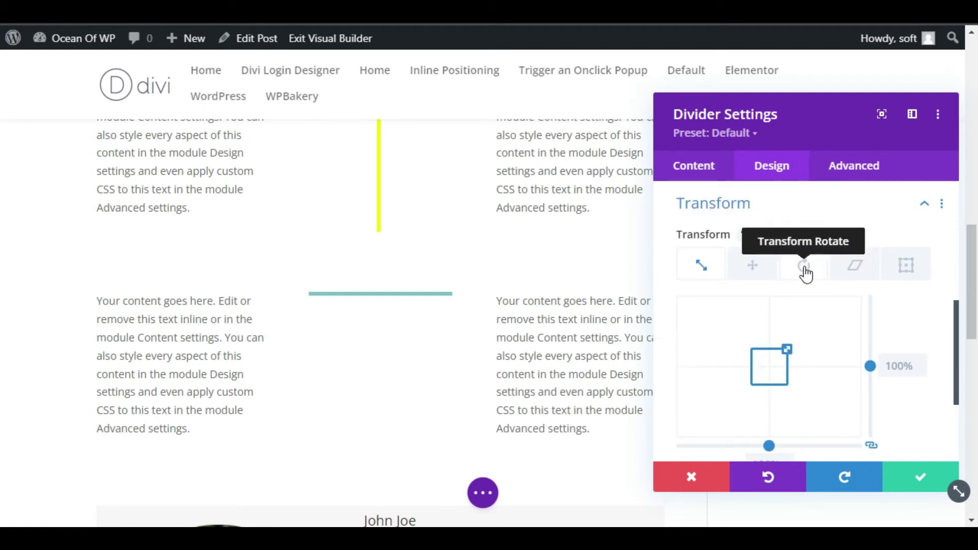
{"action": "left_click", "coordinate": [805, 269]}
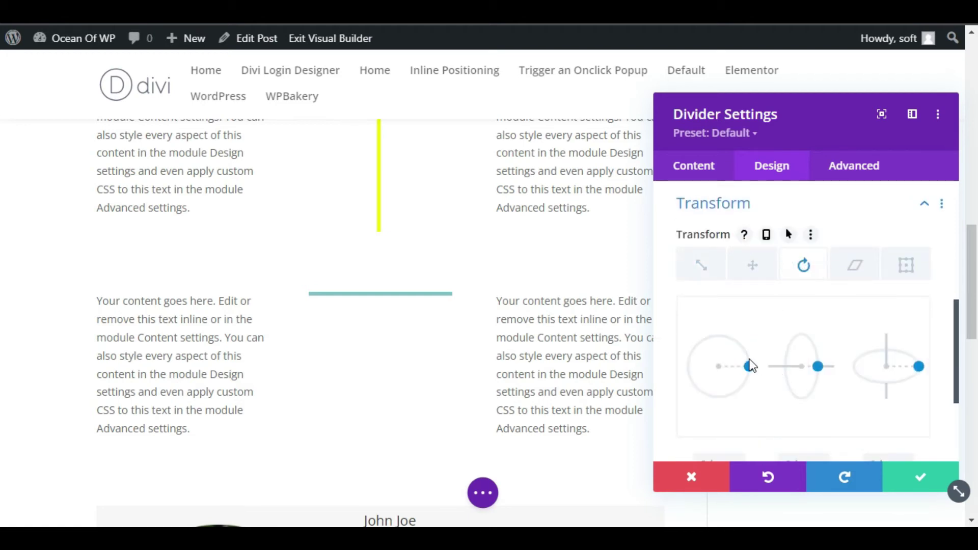
{"action": "scroll", "coordinate": [759, 352], "scroll_direction": "down", "scroll_amount": 2}
{"action": "left_click", "coordinate": [704, 363]}
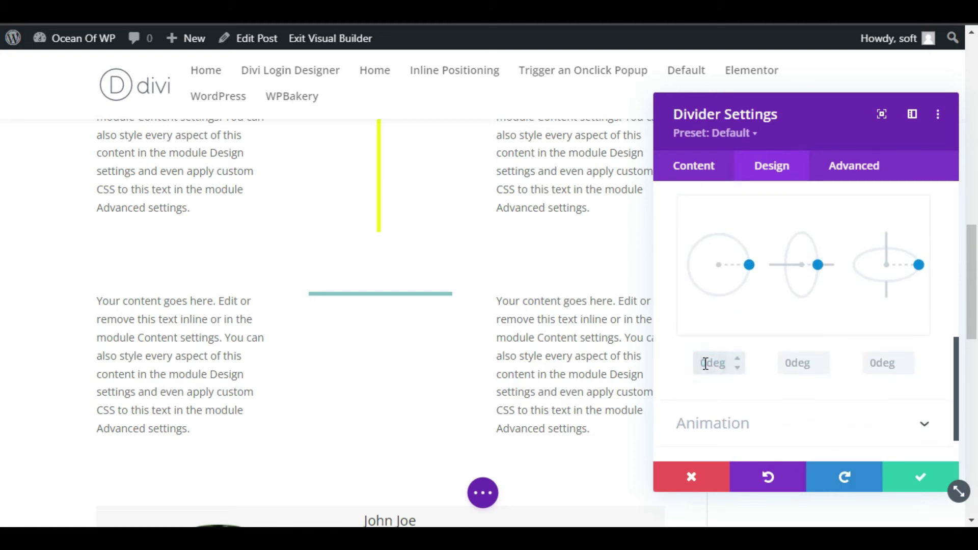
{"action": "type", "text": "90"}
{"action": "key", "text": "Return"}
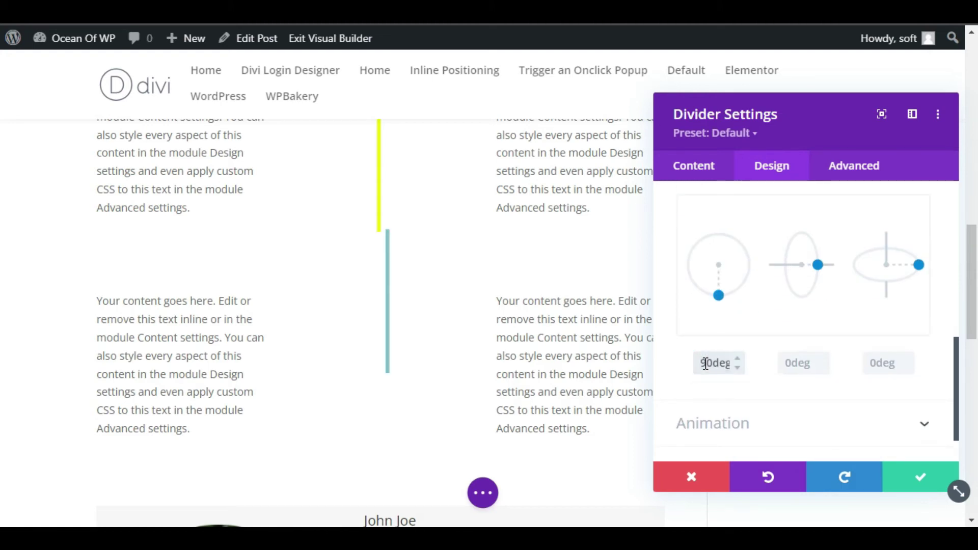
{"action": "scroll", "coordinate": [775, 378], "scroll_direction": "down", "scroll_amount": 1}
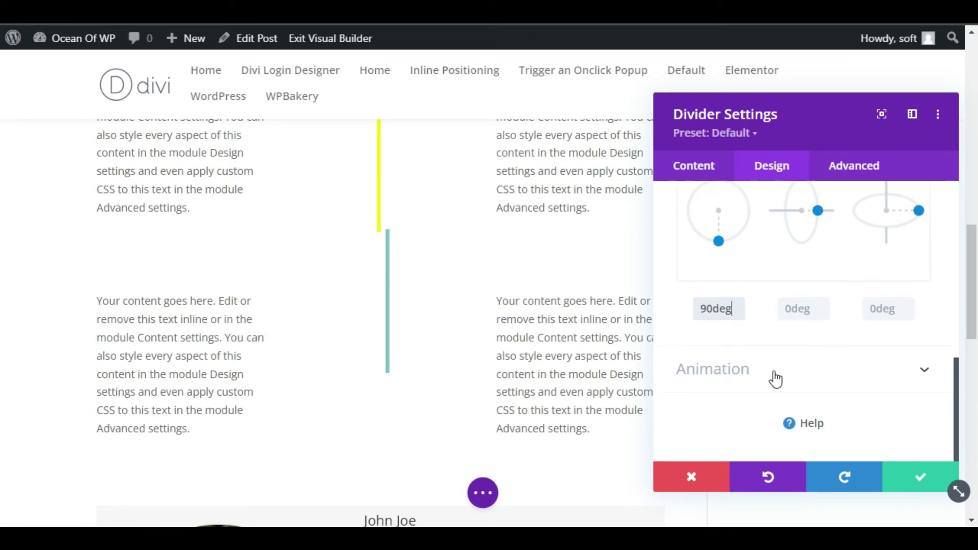
{"action": "scroll", "coordinate": [764, 382], "scroll_direction": "up", "scroll_amount": 6}
{"action": "scroll", "coordinate": [743, 331], "scroll_direction": "up", "scroll_amount": 1}
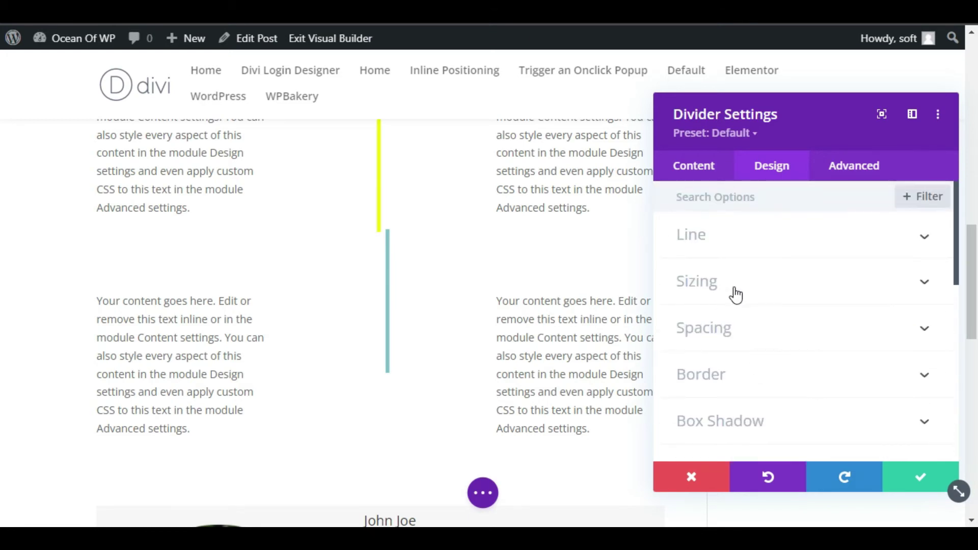
Give the divider a 189px Min Height and 806px Max Height
{"action": "left_click", "coordinate": [735, 286]}
{"action": "scroll", "coordinate": [735, 310], "scroll_direction": "down", "scroll_amount": 2}
{"action": "scroll", "coordinate": [746, 352], "scroll_direction": "down", "scroll_amount": 2}
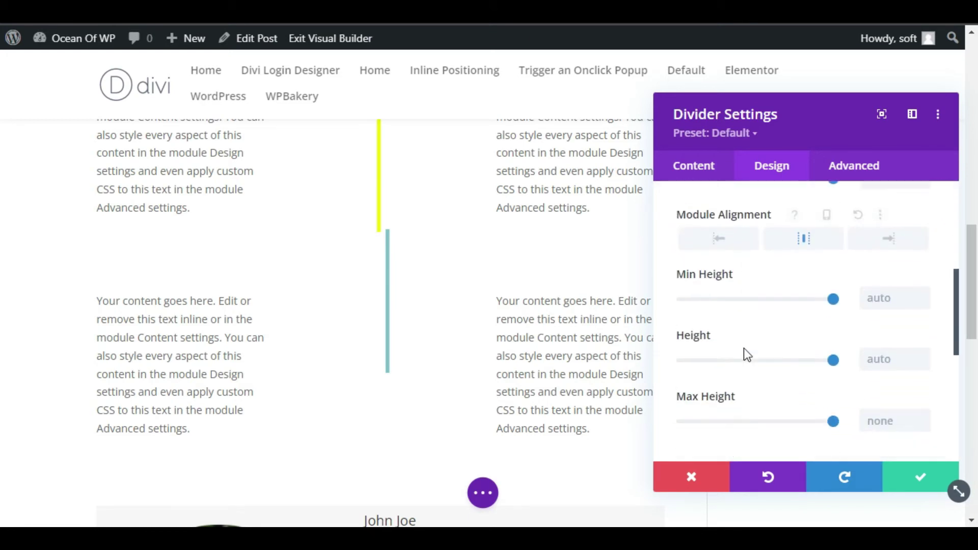
{"action": "left_click", "coordinate": [831, 299]}
{"action": "left_click_drag", "start_coordinate": [830, 300], "coordinate": [698, 307]}
{"action": "left_click_drag", "start_coordinate": [833, 421], "coordinate": [736, 422]}
{"action": "scroll", "coordinate": [744, 319], "scroll_direction": "up", "scroll_amount": 4}
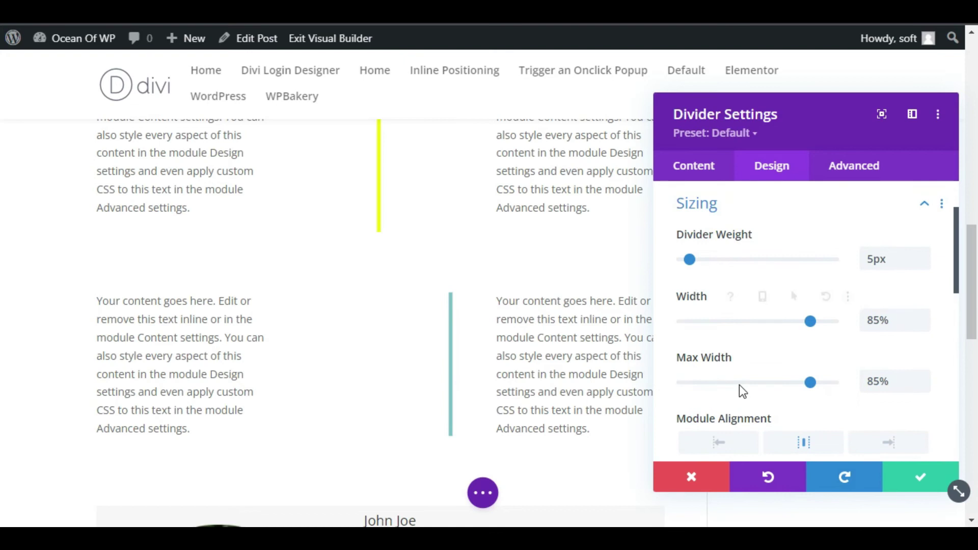
{"action": "left_click", "coordinate": [701, 213]}
Set the divider's Line Position to Vertically Centered
{"action": "scroll", "coordinate": [714, 244], "scroll_direction": "up", "scroll_amount": 2}
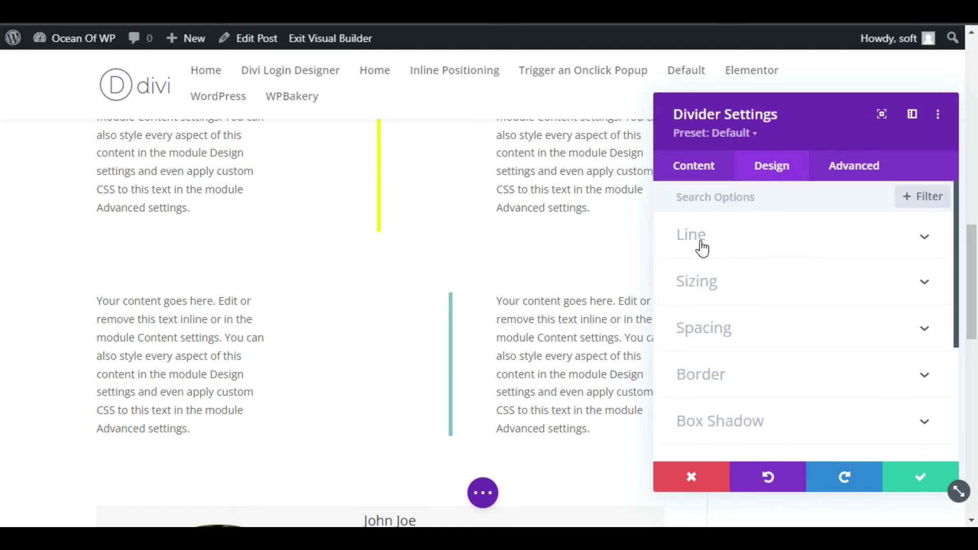
{"action": "left_click", "coordinate": [744, 236]}
{"action": "scroll", "coordinate": [742, 244], "scroll_direction": "down", "scroll_amount": 2}
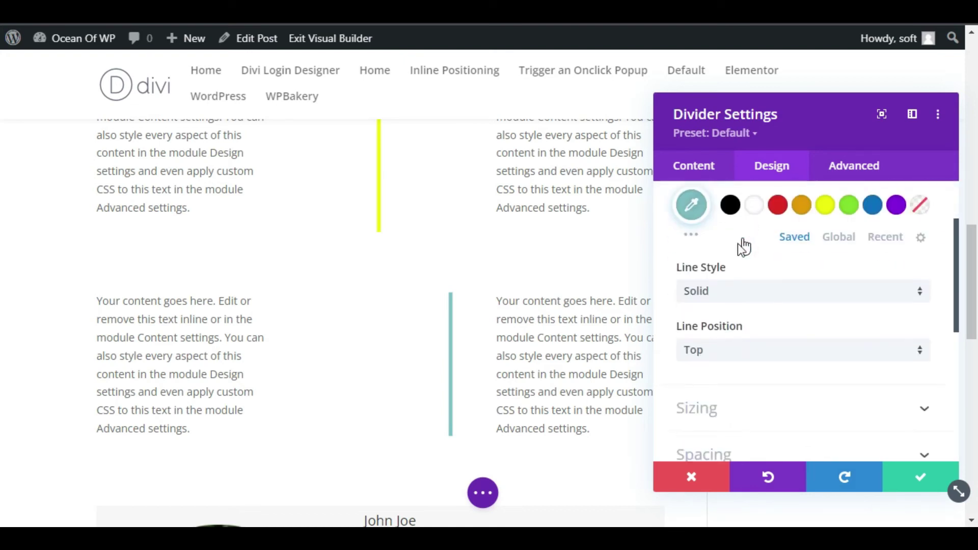
{"action": "left_click", "coordinate": [721, 346]}
{"action": "left_click", "coordinate": [747, 385]}
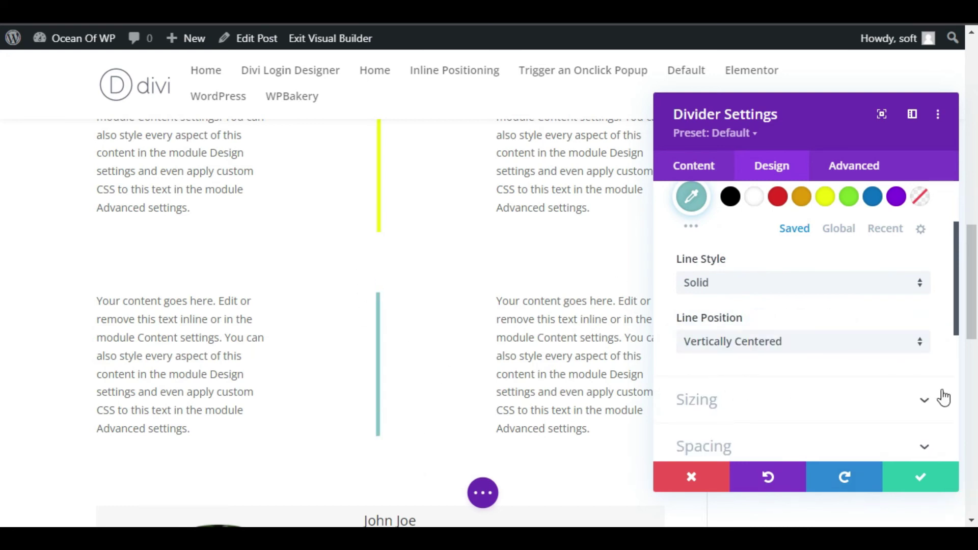
{"action": "scroll", "coordinate": [764, 261], "scroll_direction": "up", "scroll_amount": 2}
{"action": "left_click", "coordinate": [759, 235]}
{"action": "scroll", "coordinate": [780, 305], "scroll_direction": "down", "scroll_amount": 1}
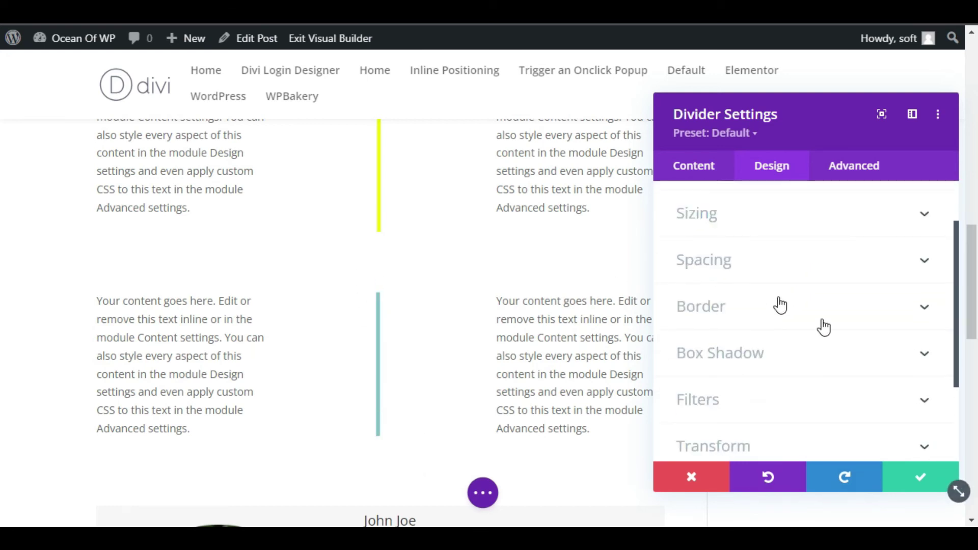
Close Divider Settings and save the page as a draft
{"action": "left_click", "coordinate": [920, 477]}
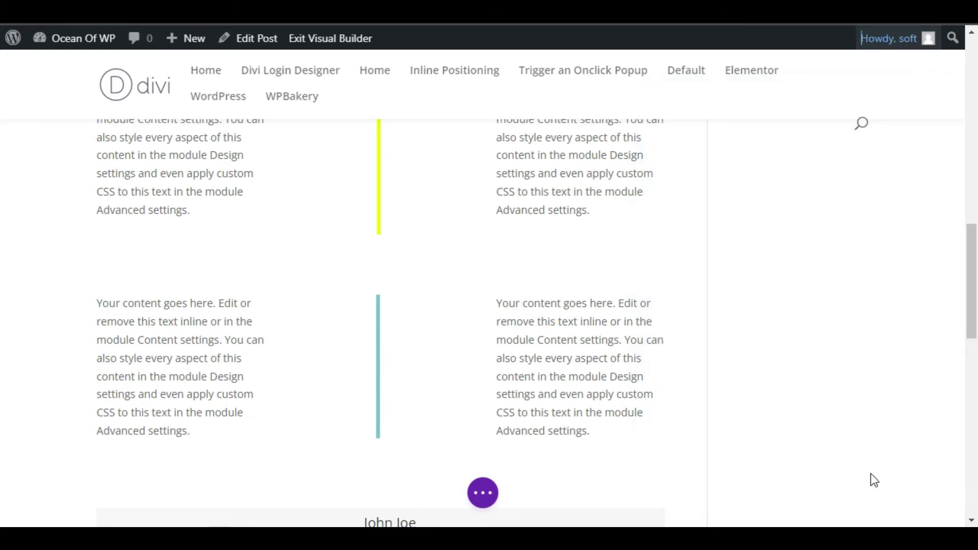
{"action": "left_click", "coordinate": [483, 502]}
{"action": "left_click", "coordinate": [885, 497]}
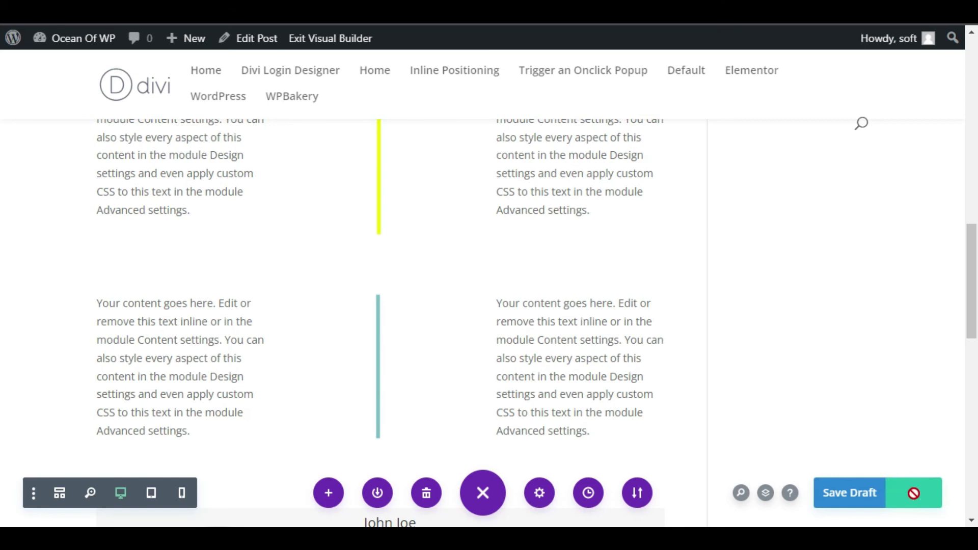
{"action": "left_click", "coordinate": [497, 505]}
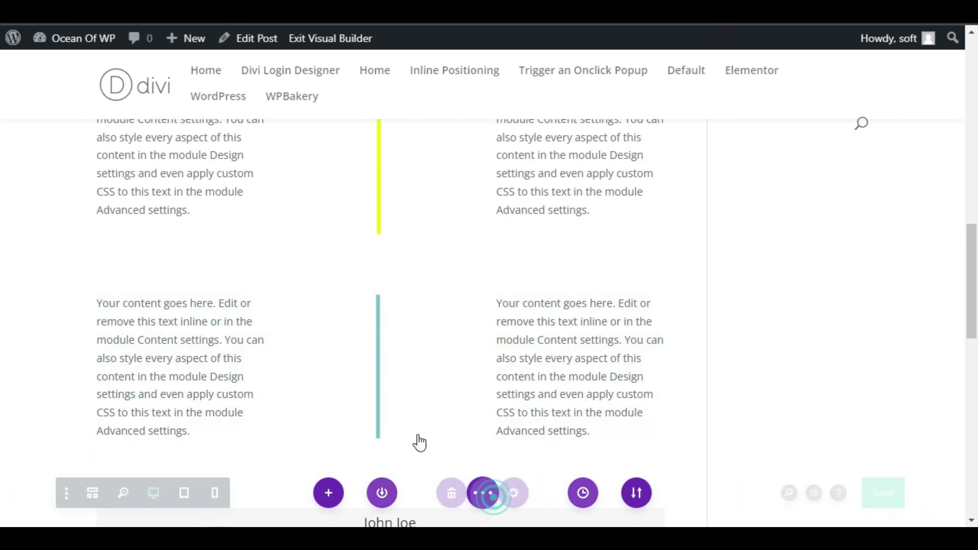
{"action": "scroll", "coordinate": [756, 498], "scroll_direction": "down", "scroll_amount": 2}
{"action": "scroll", "coordinate": [738, 301], "scroll_direction": "up", "scroll_amount": 4}
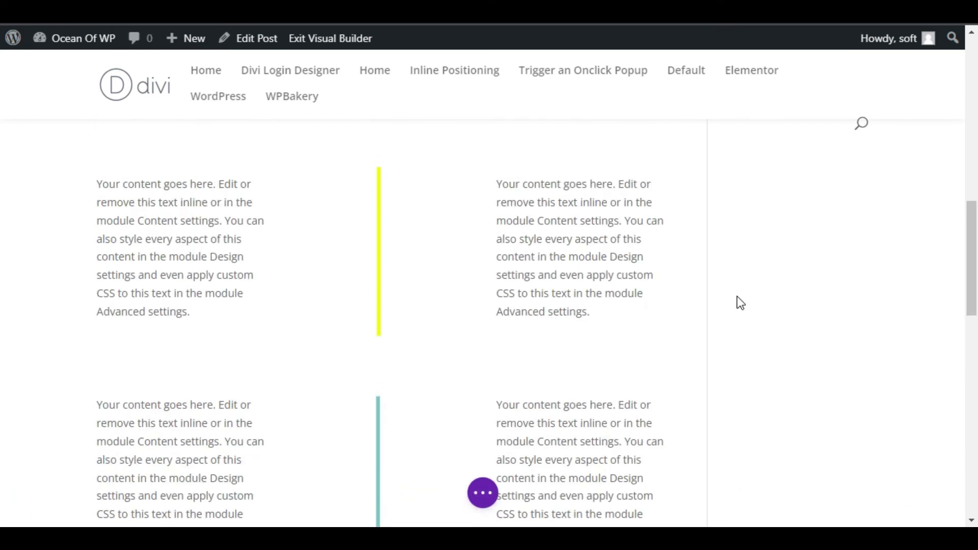
{"action": "scroll", "coordinate": [742, 306], "scroll_direction": "down", "scroll_amount": 2}
{"action": "scroll", "coordinate": [738, 306], "scroll_direction": "down", "scroll_amount": 2}
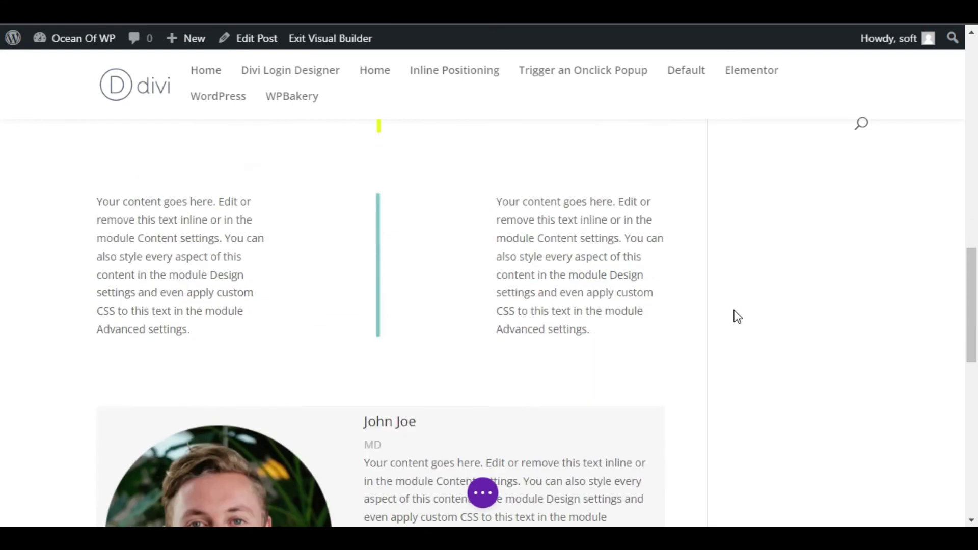